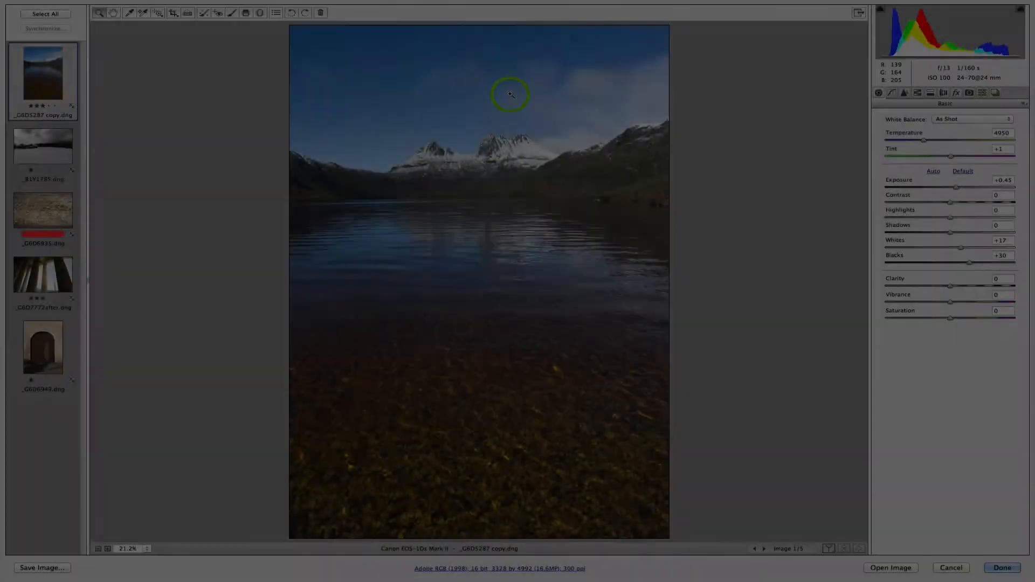
# - Activate the Spot Removal tool in Heal mode for the dust spots in the sky above the mountains
pyautogui.click(510, 95)
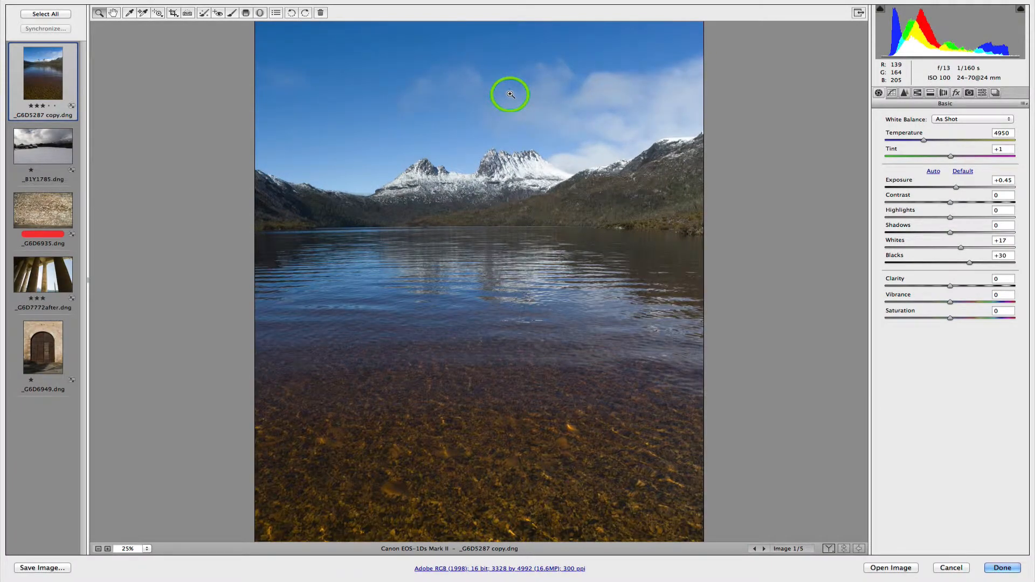
pyautogui.click(511, 97)
pyautogui.click(528, 171)
pyautogui.click(531, 171)
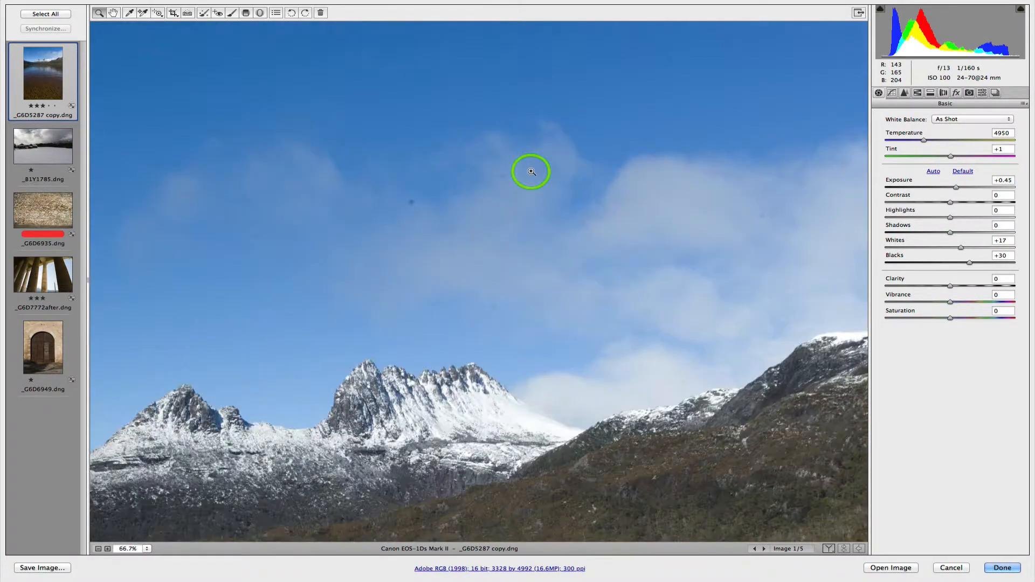
pyautogui.click(531, 171)
pyautogui.moveTo(409, 321); pyautogui.dragTo(556, 242)
pyautogui.click(478, 246)
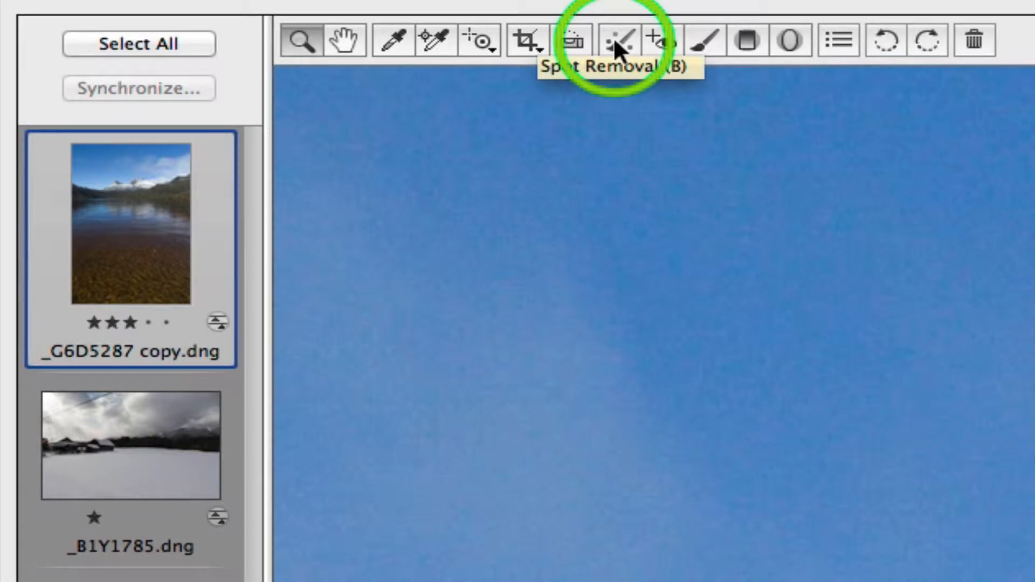
pyautogui.click(614, 37)
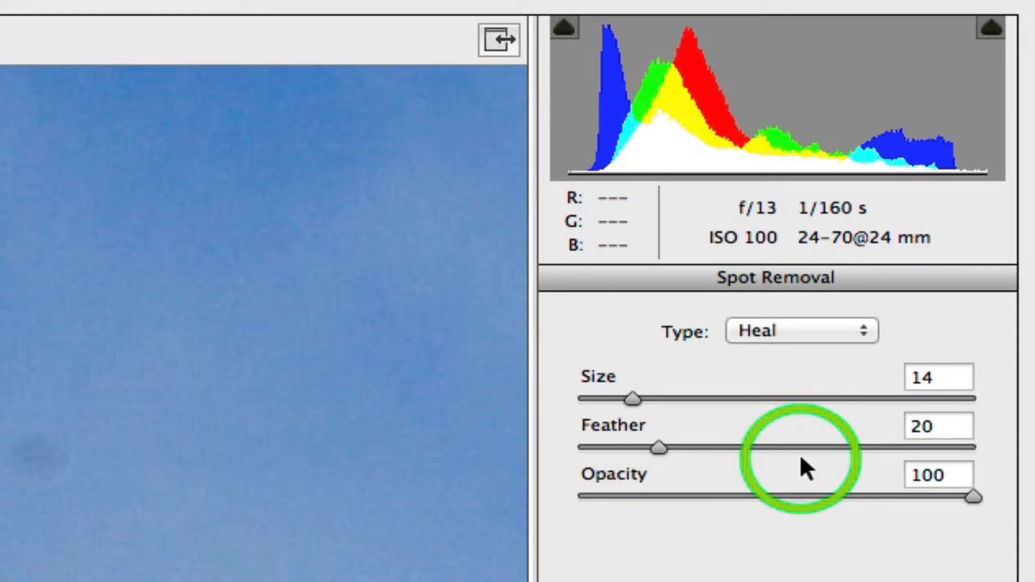
pyautogui.click(795, 344)
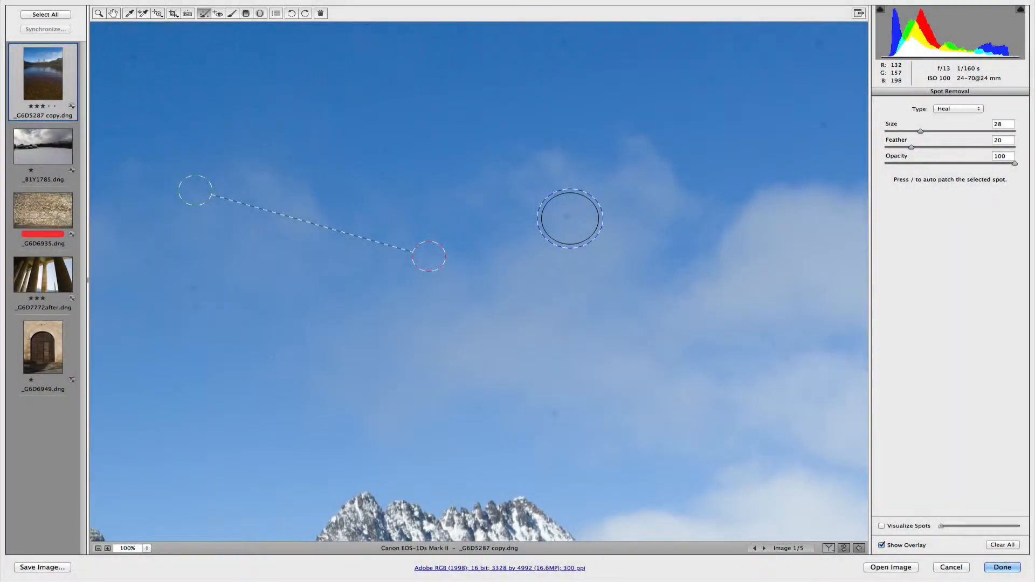
# - Reduce the spot size to 12 and heal the remaining dust spots across the sky and clouds
pyautogui.press('[')
pyautogui.press('[')
pyautogui.press('[')
pyautogui.press('[')
pyautogui.press('[')
pyautogui.press('[')
pyautogui.press('[')
pyautogui.press('[')
pyautogui.press('[')
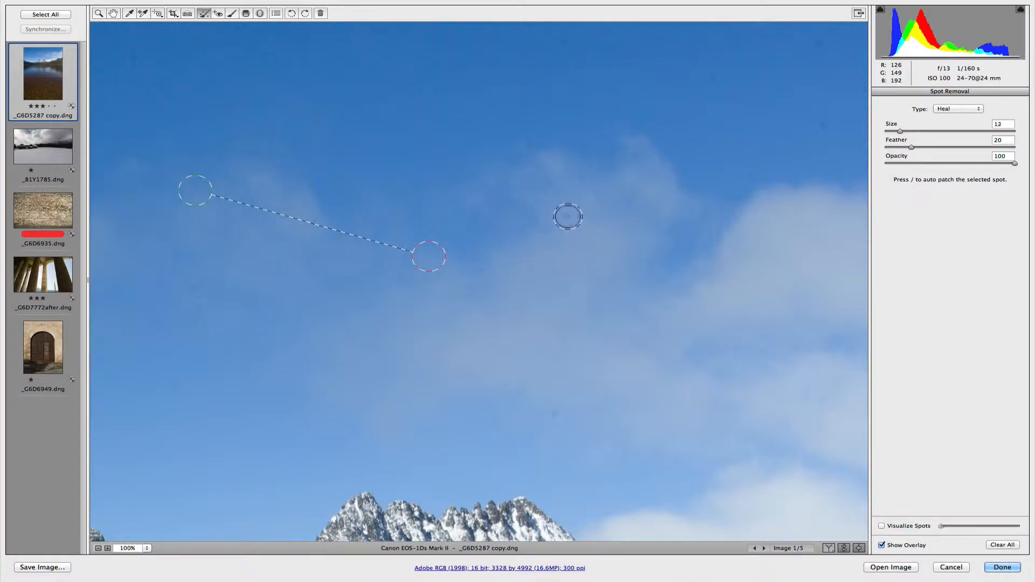
pyautogui.click(566, 216)
pyautogui.click(559, 415)
pyautogui.click(612, 407)
pyautogui.click(191, 306)
pyautogui.click(599, 132)
pyautogui.click(707, 80)
pyautogui.click(820, 126)
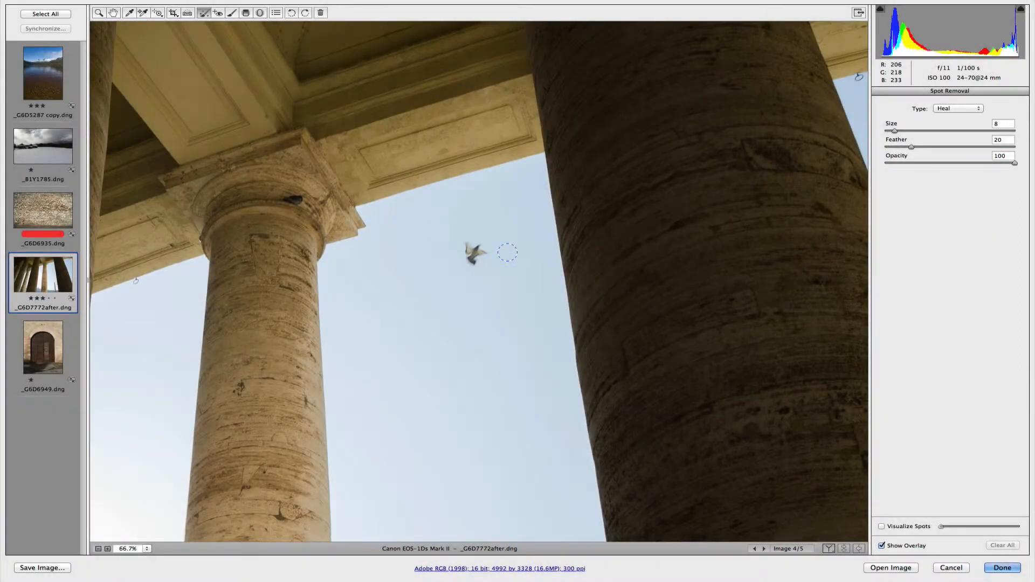
# - Heal away the flying bird between the columns with an enlarged spot and reposition its source area
pyautogui.press(']')
pyautogui.press(']')
pyautogui.press(']')
pyautogui.press(']')
pyautogui.press(']')
pyautogui.press(']')
pyautogui.press(']')
pyautogui.press(']')
pyautogui.press(']')
pyautogui.press(']')
pyautogui.press(']')
pyautogui.press(']')
pyautogui.press(']')
pyautogui.click(474, 253)
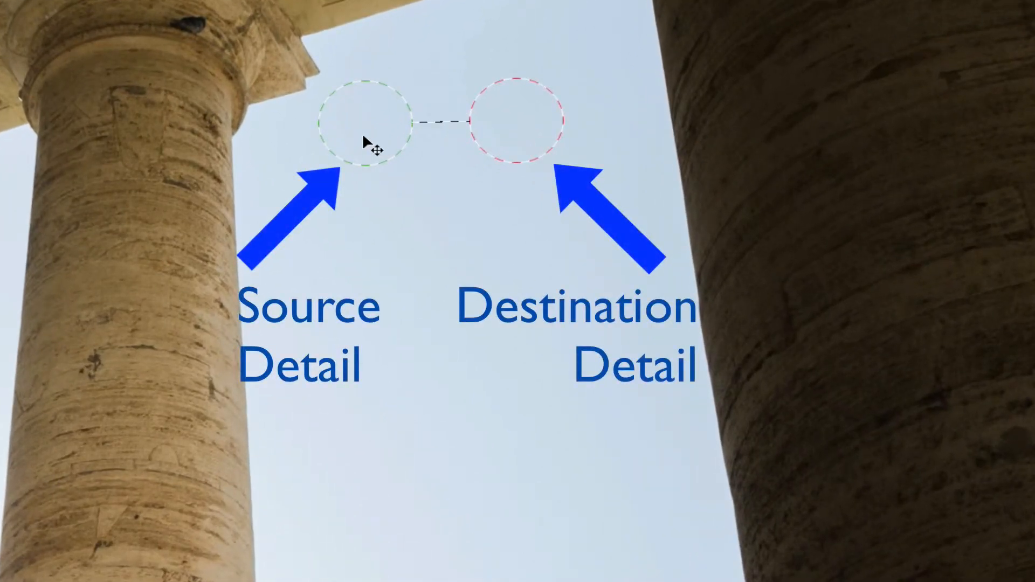
pyautogui.moveTo(363, 138)
pyautogui.mouseDown()
pyautogui.moveTo(175, 224)
pyautogui.moveTo(134, 211)
pyautogui.mouseUp()
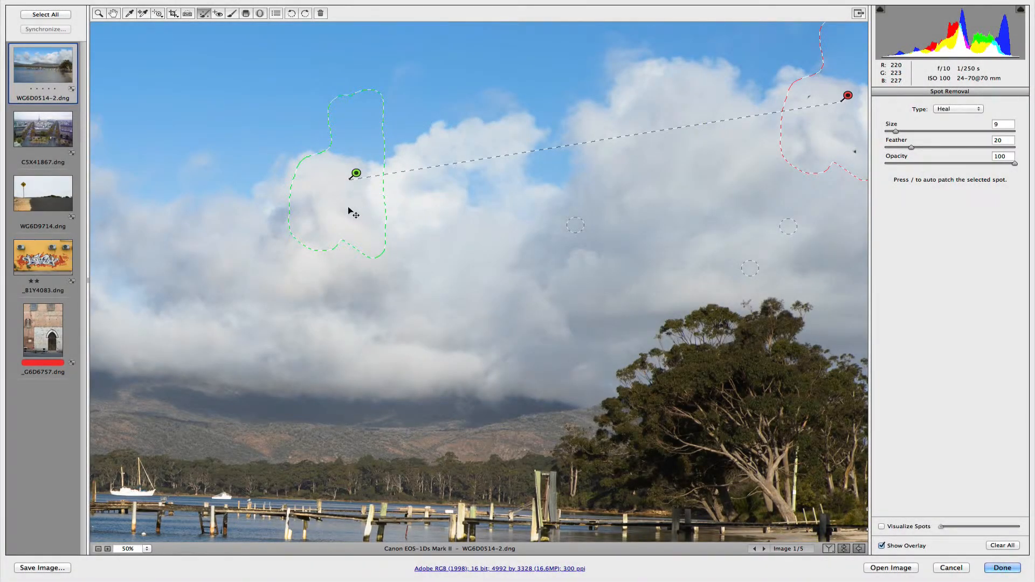
# - Nudge the source area of the irregular cloud patch slightly upward and toggle Show Overlay to compare the photo with and without the markers
pyautogui.moveTo(347, 205); pyautogui.dragTo(348, 202)
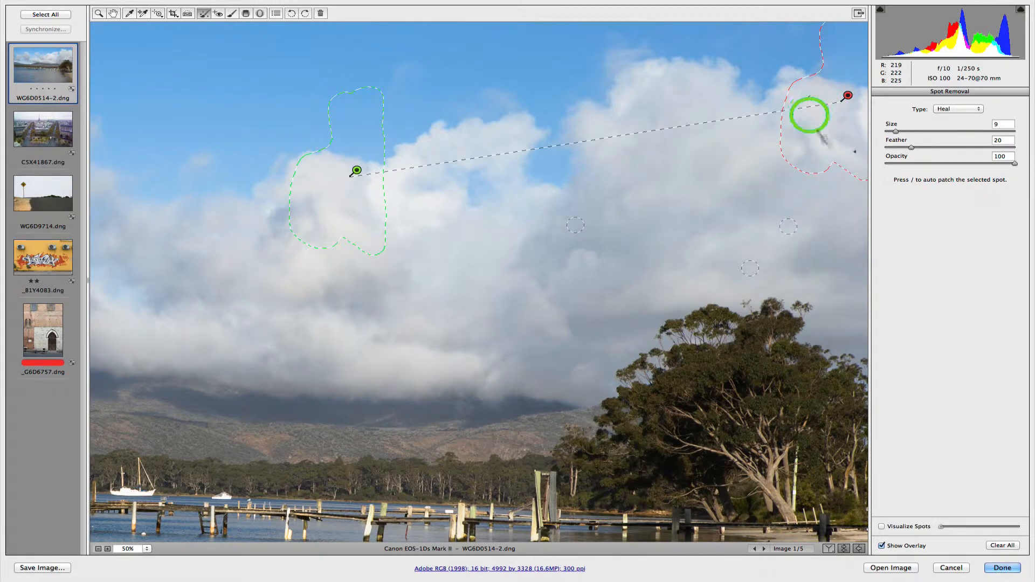
pyautogui.click(881, 546)
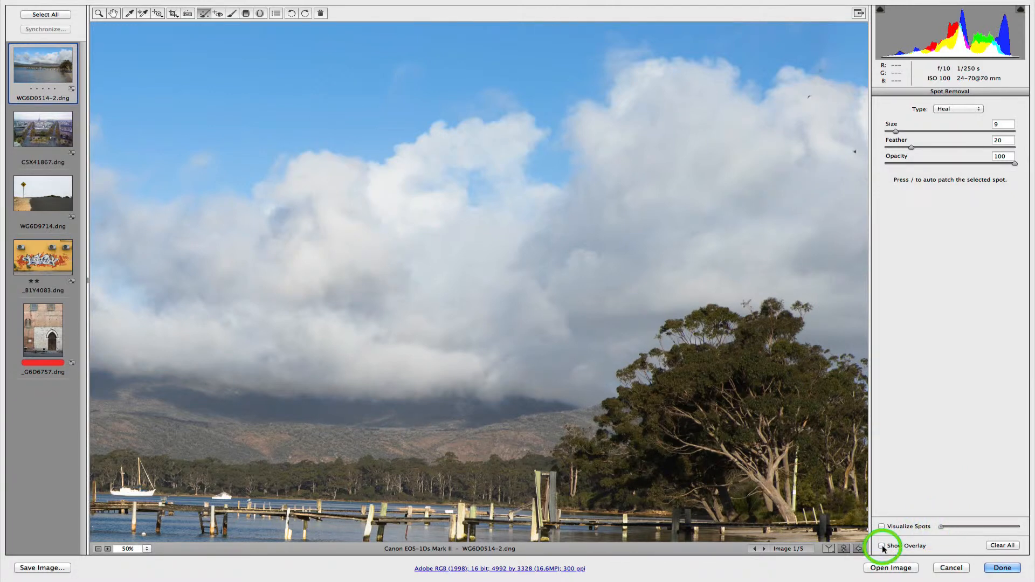
pyautogui.click(882, 546)
pyautogui.click(882, 546)
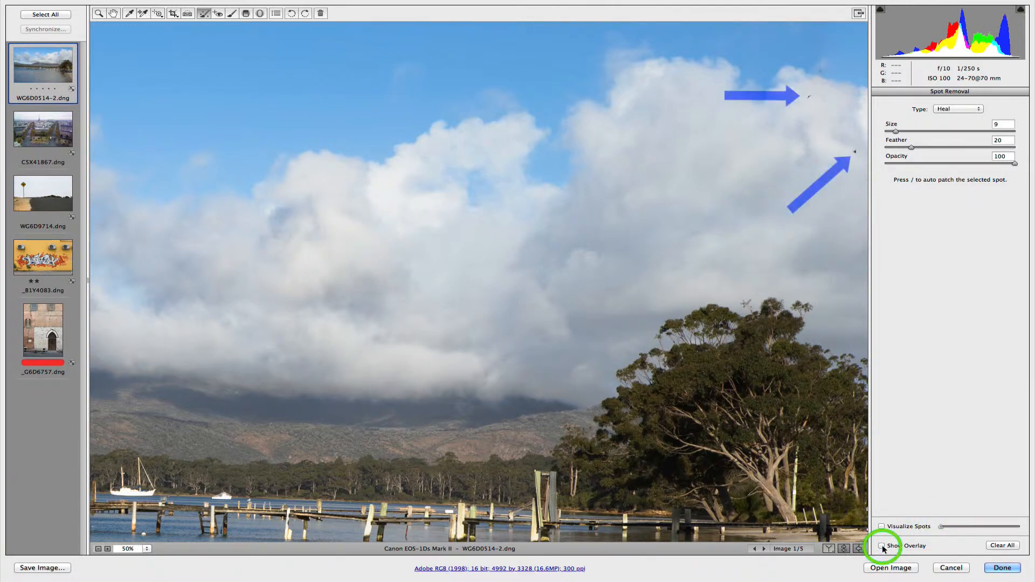
pyautogui.click(882, 546)
pyautogui.click(882, 546)
pyautogui.click(881, 546)
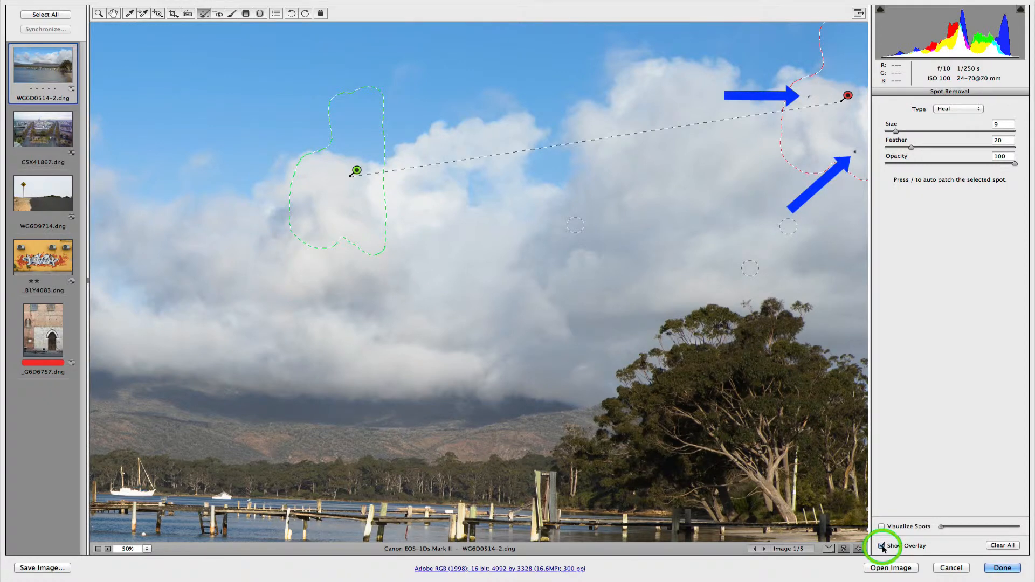
pyautogui.click(881, 546)
pyautogui.click(882, 546)
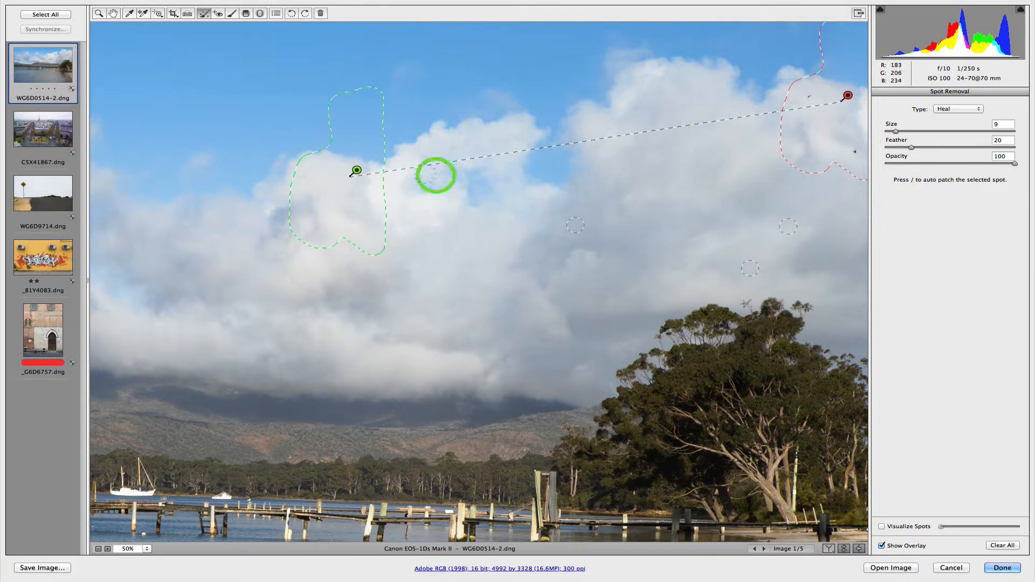
# - With the overlay hidden, heal the two small dark marks in the clouds inside the existing patch
pyautogui.click(788, 227)
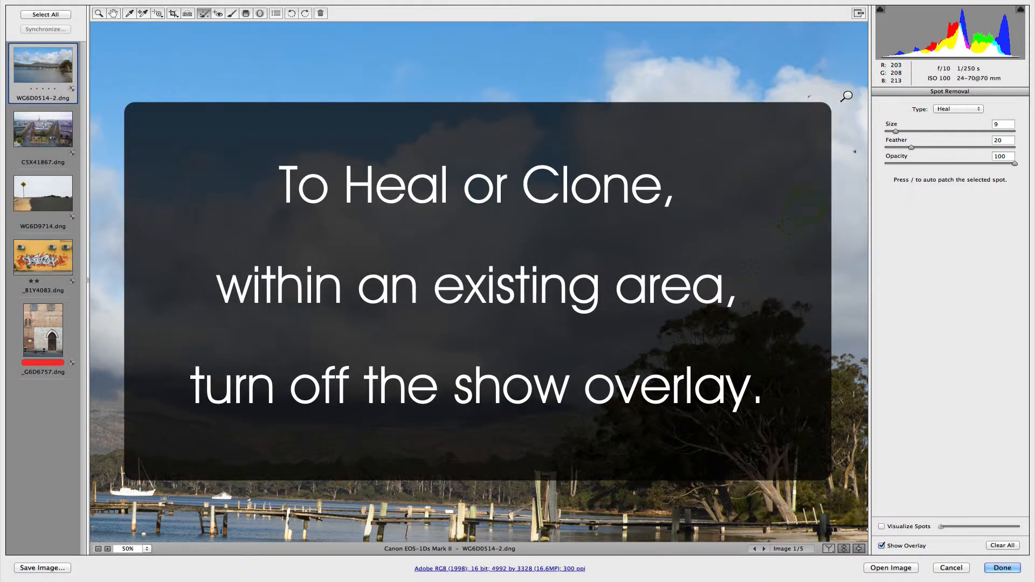
pyautogui.click(810, 97)
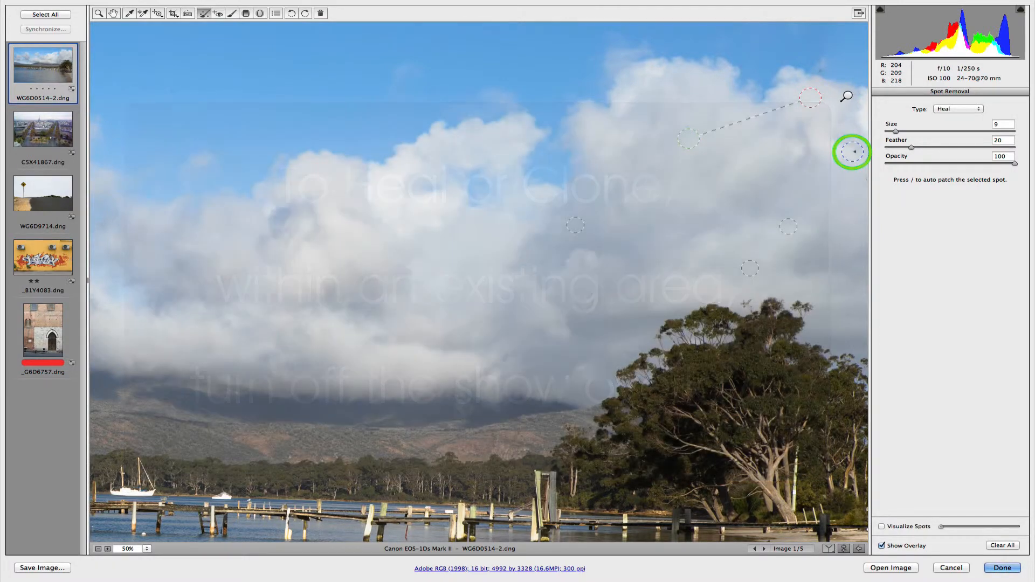
pyautogui.moveTo(853, 149)
pyautogui.mouseDown()
pyautogui.moveTo(816, 255)
pyautogui.moveTo(828, 219)
pyautogui.moveTo(820, 65)
pyautogui.moveTo(854, 109)
pyautogui.mouseUp()
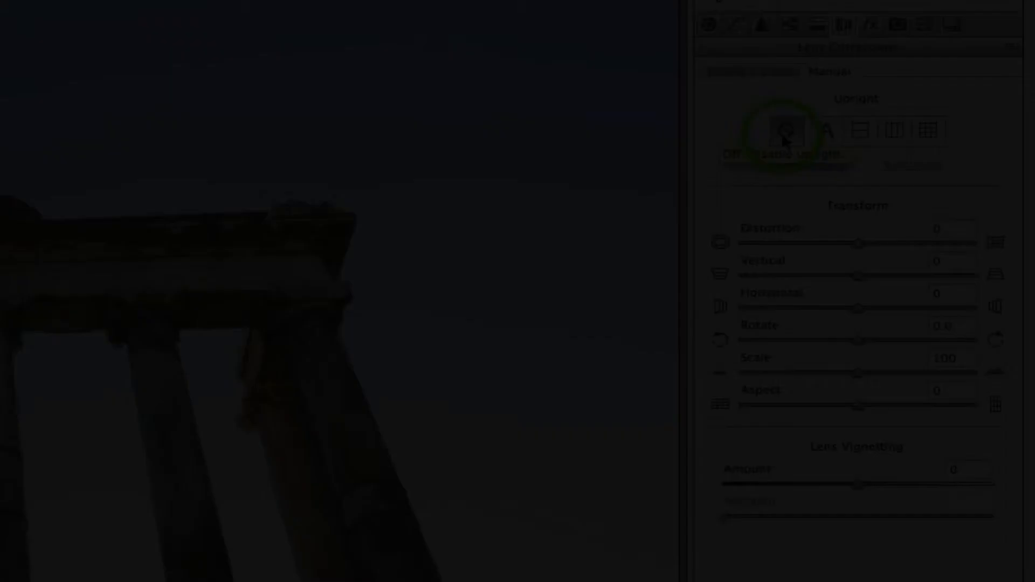
# - Reset the Vertical and Rotate transform values to 0 in the green building's manual lens corrections
pyautogui.click(781, 132)
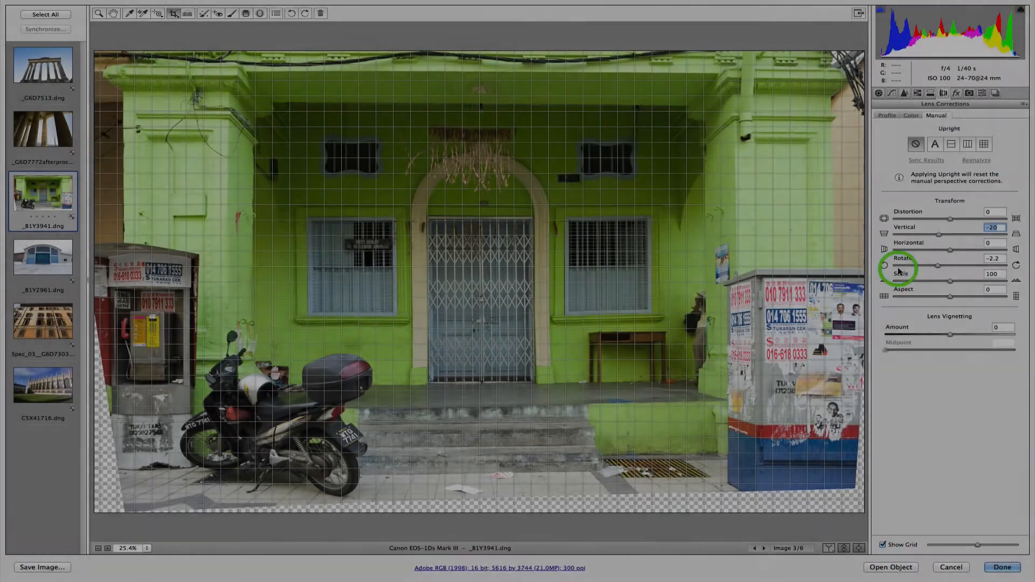
pyautogui.click(950, 226)
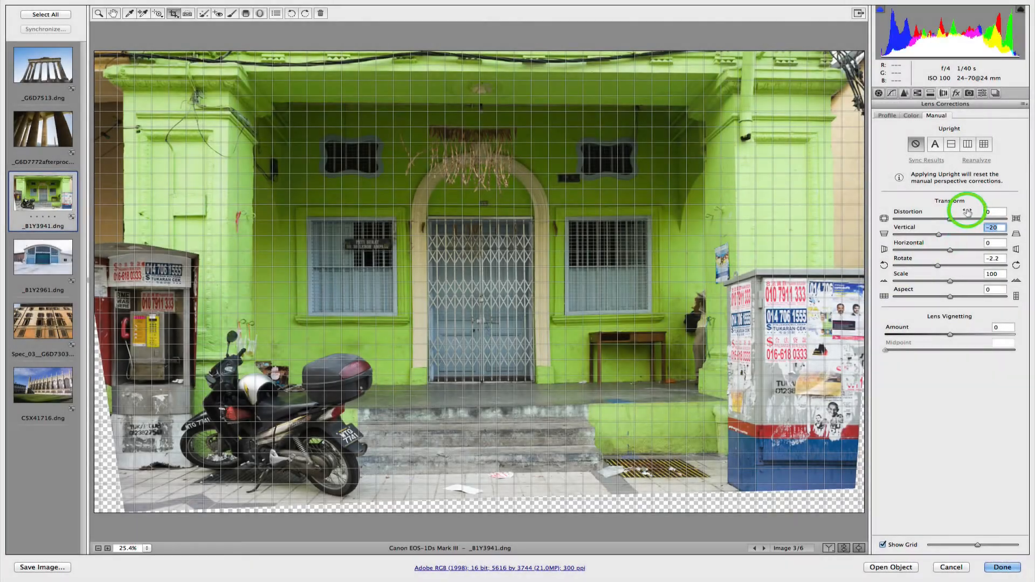
pyautogui.doubleClick(938, 234)
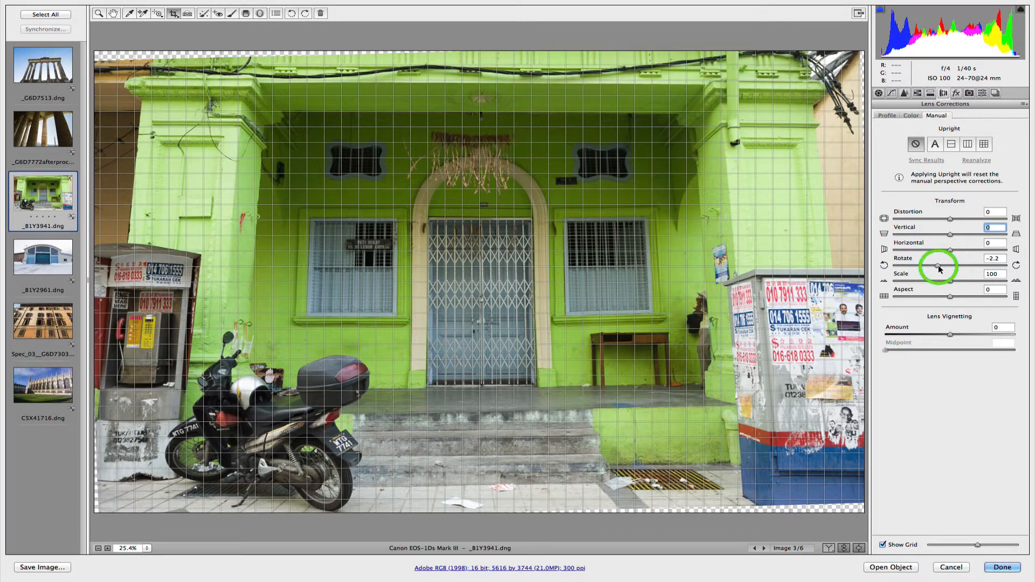
pyautogui.doubleClick(938, 266)
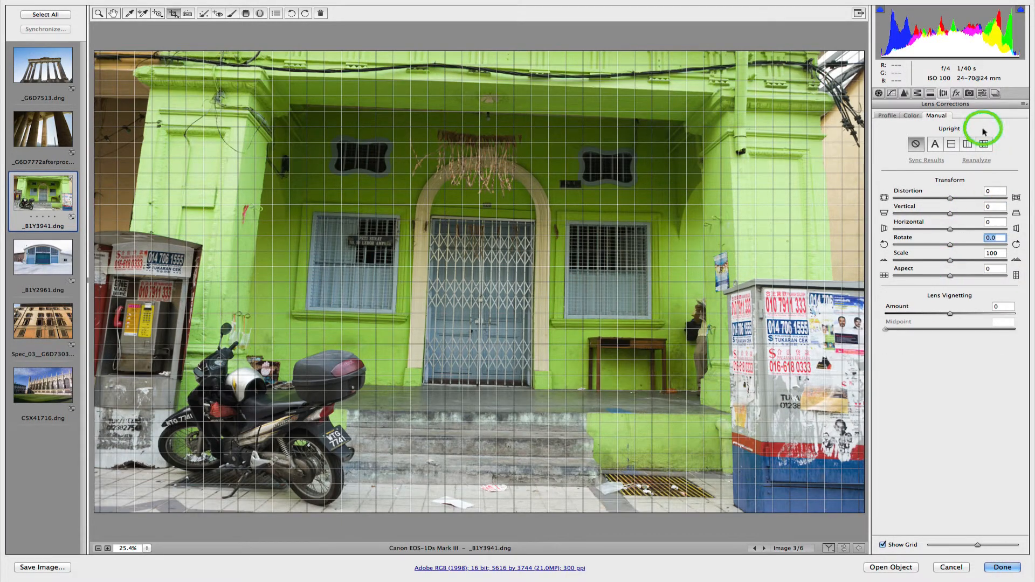
# - Apply the Full Upright perspective correction to the green building and hide the alignment grid
pyautogui.click(982, 143)
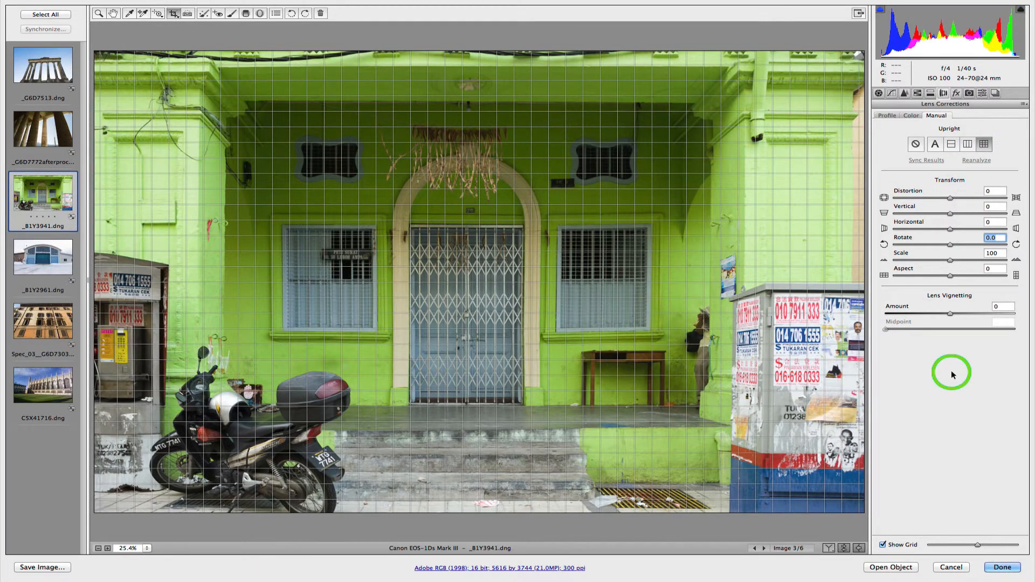
pyautogui.click(883, 544)
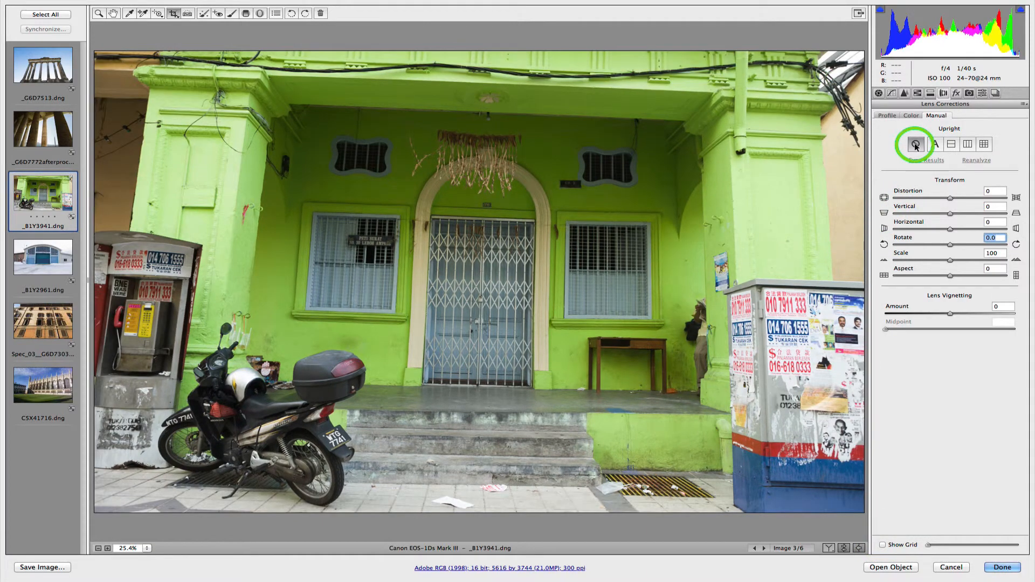
# - Reapply the Full Upright correction from the uncorrected state and toggle it to compare the facade before and after
pyautogui.click(980, 147)
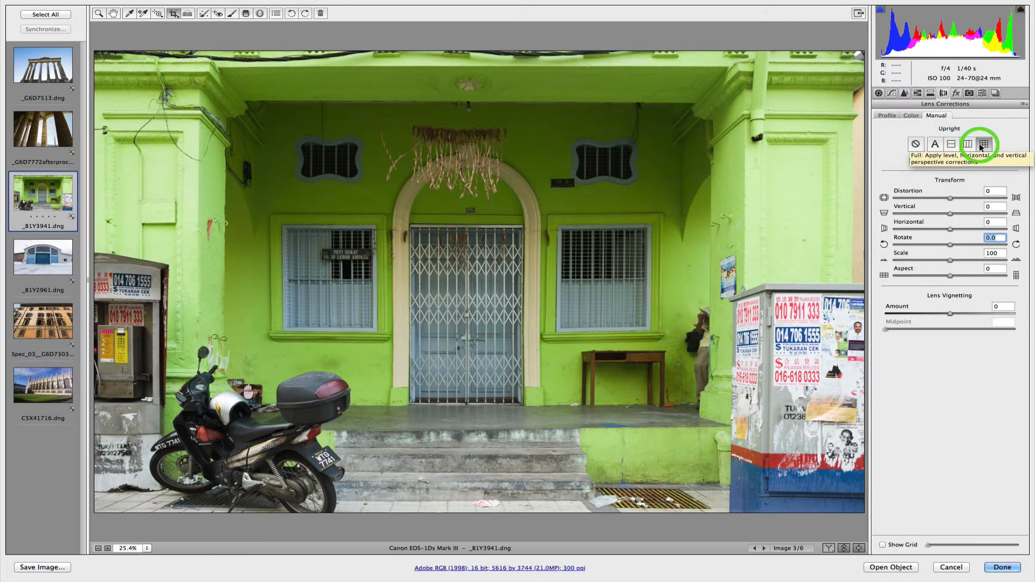
pyautogui.press('super+z')
pyautogui.press('super+z')
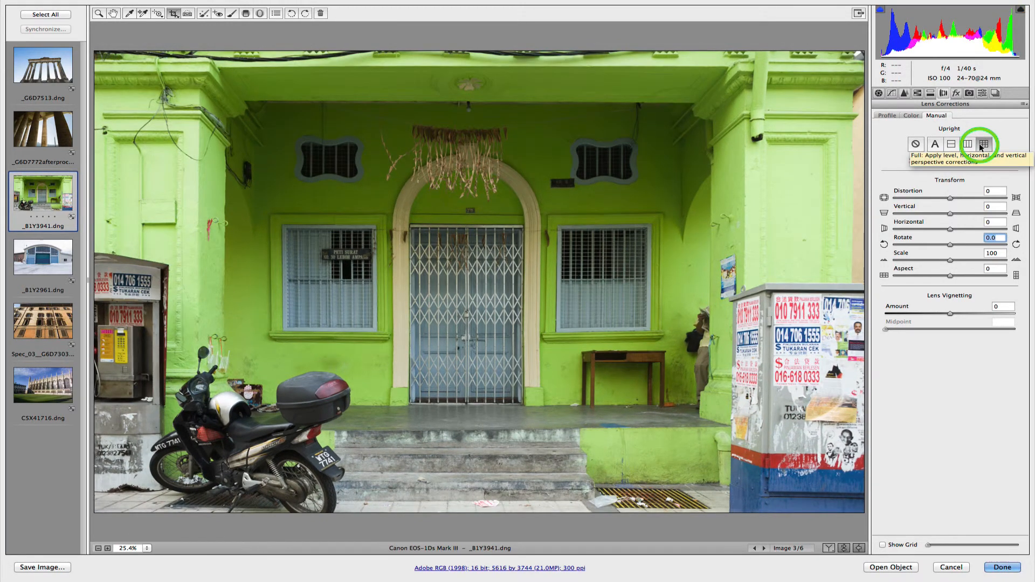